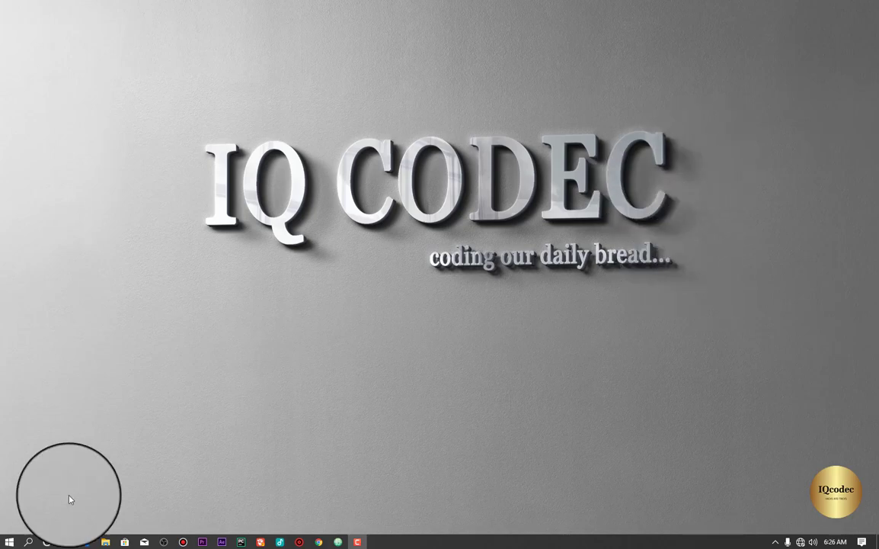
# - Run the BlueStacks installer in Videos as administrator and dismiss its 'latest version already installed' notice
pyautogui.click(105, 541)
pyautogui.rightClick(446, 153)
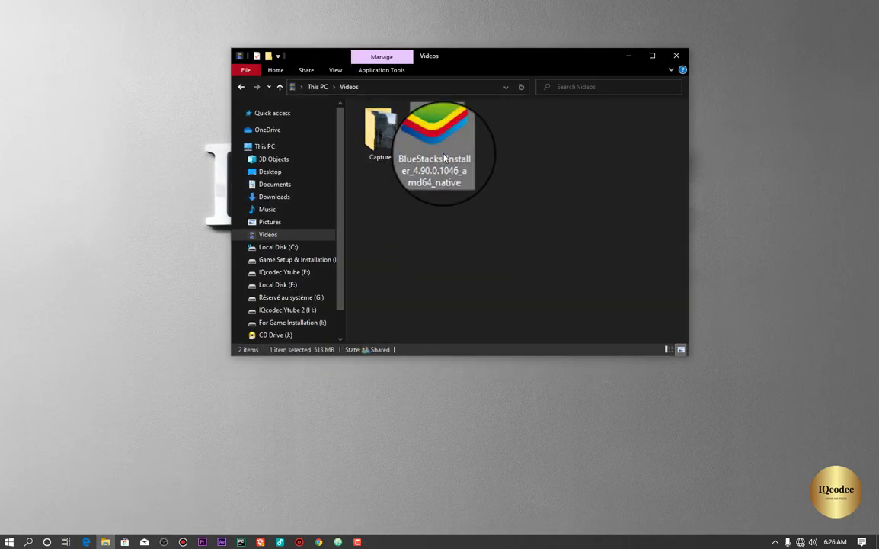
pyautogui.click(509, 173)
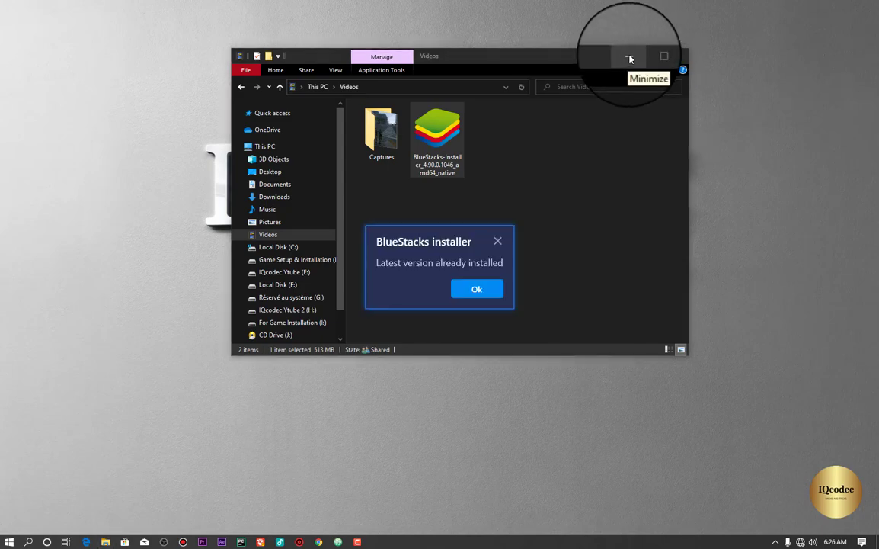
pyautogui.click(629, 58)
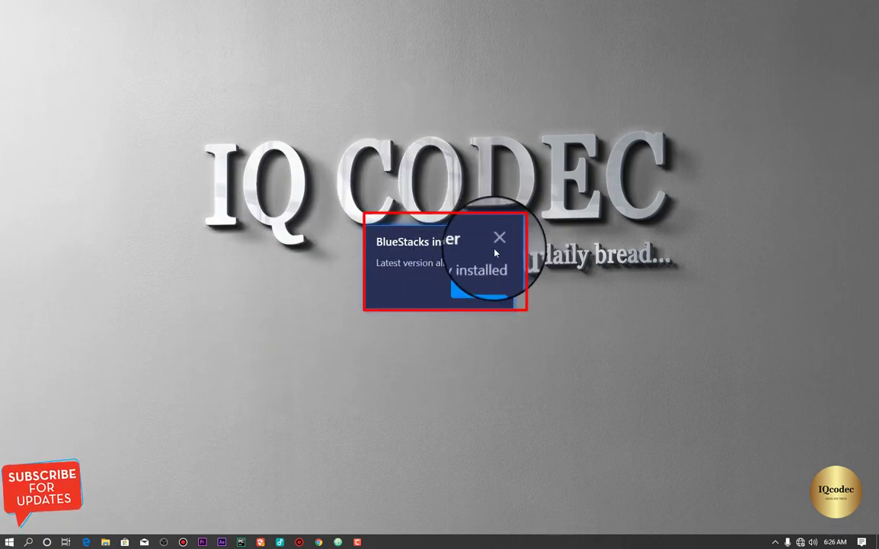
pyautogui.click(477, 292)
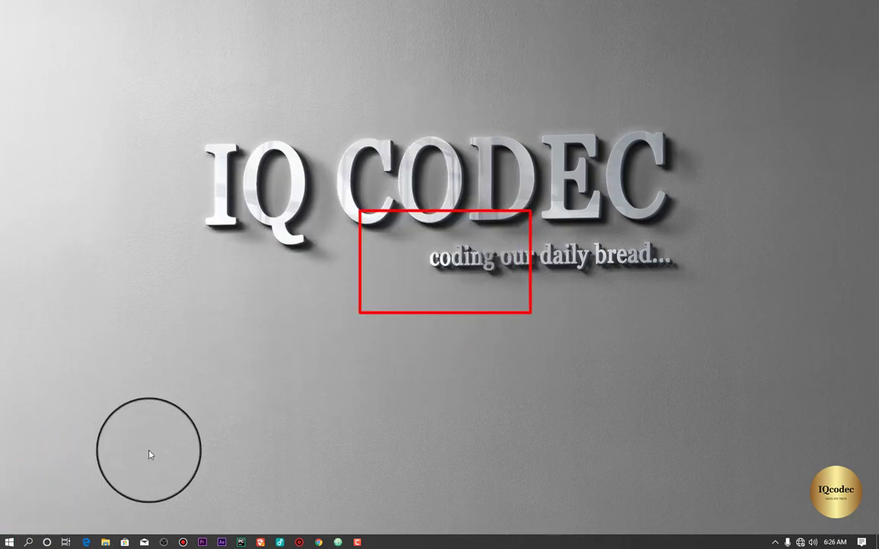
# - Search Start for 'blue', launch BlueStacks, cancel the broken-shortcut prompts, and return to Videos
pyautogui.click(9, 542)
pyautogui.write('blue')
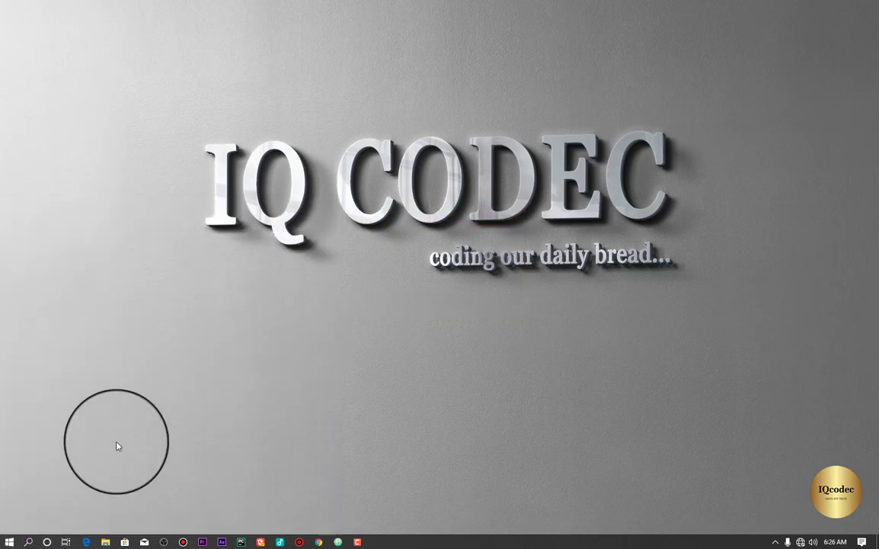
pyautogui.click(96, 271)
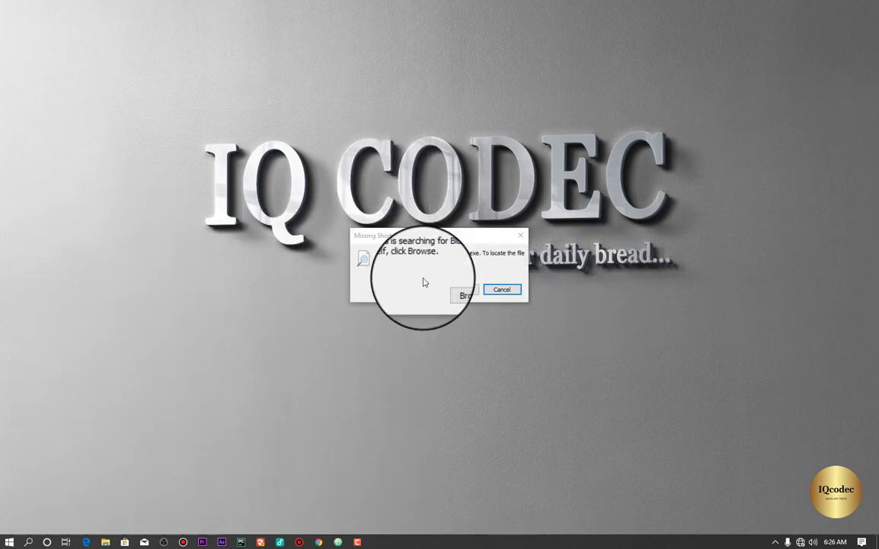
pyautogui.click(499, 290)
pyautogui.click(505, 307)
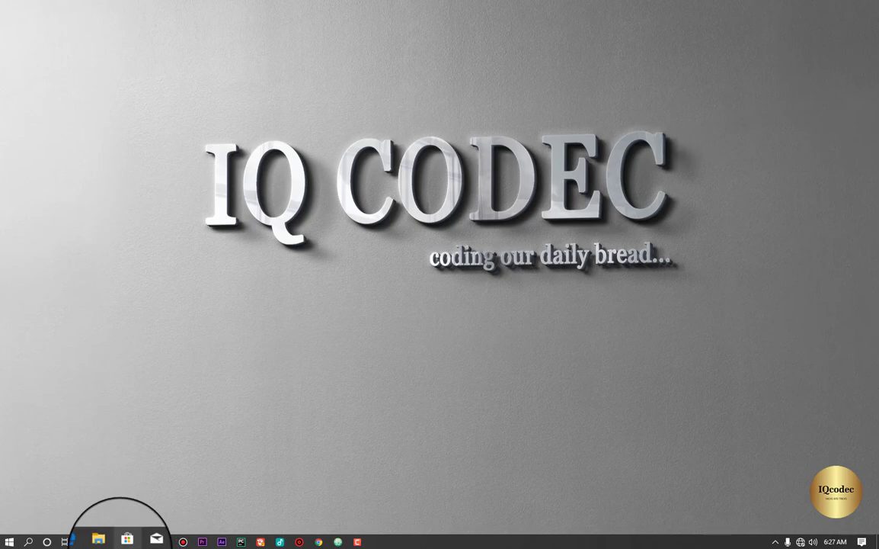
pyautogui.click(98, 539)
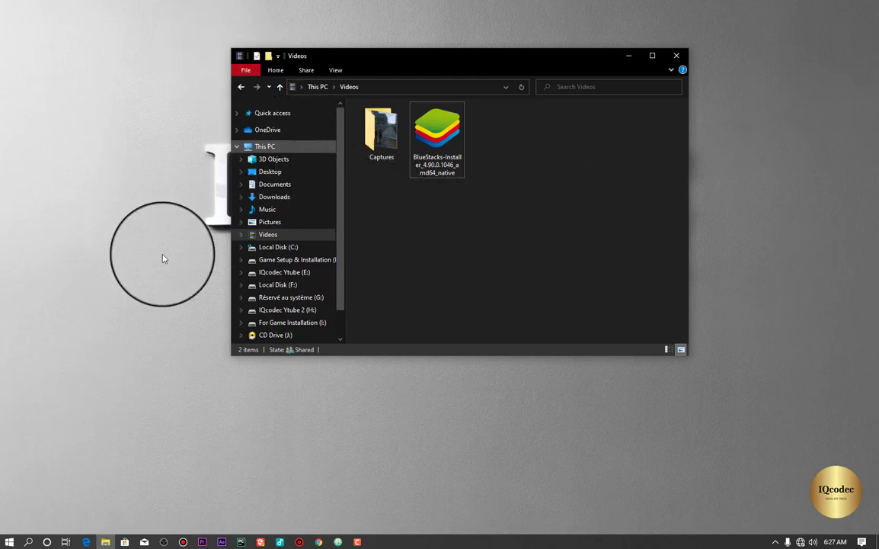
# - Search the Start menu for 'wi' to find WinRAR
pyautogui.click(16, 540)
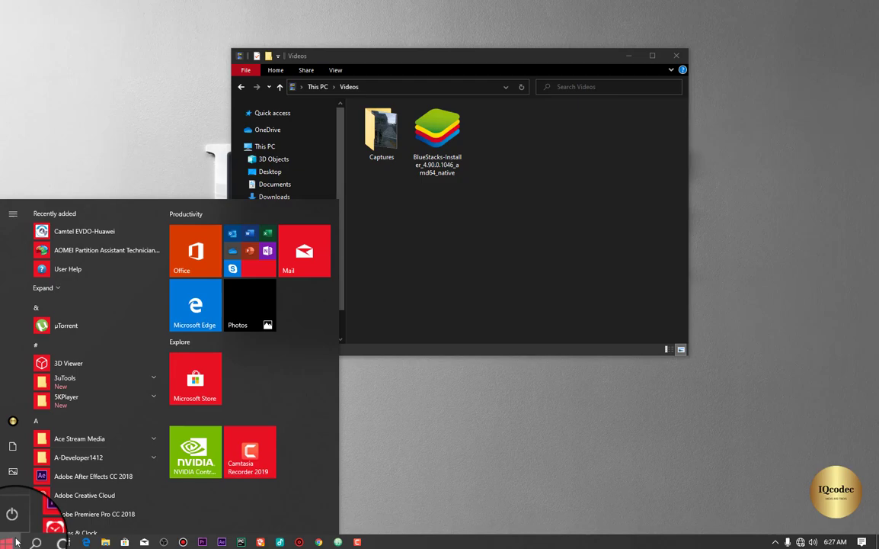
pyautogui.write('wr')
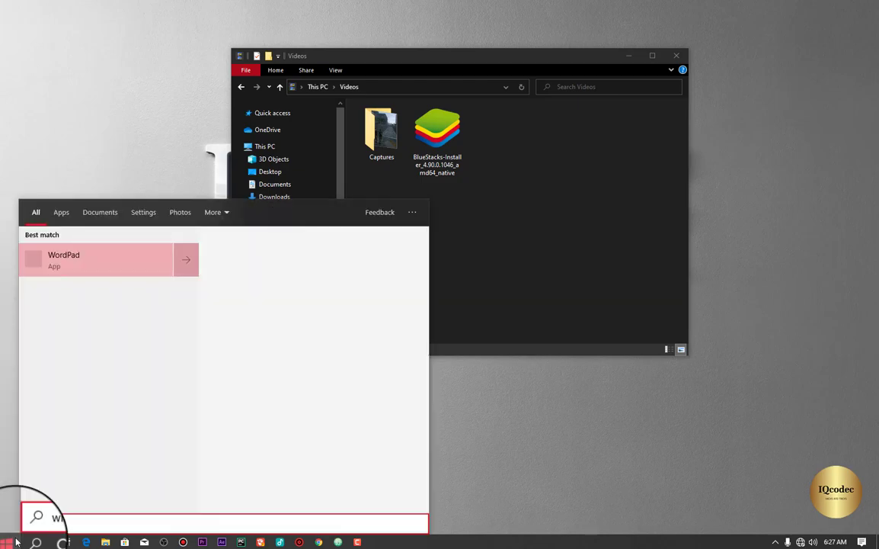
pyautogui.press('BackSpace')
pyautogui.write('i')
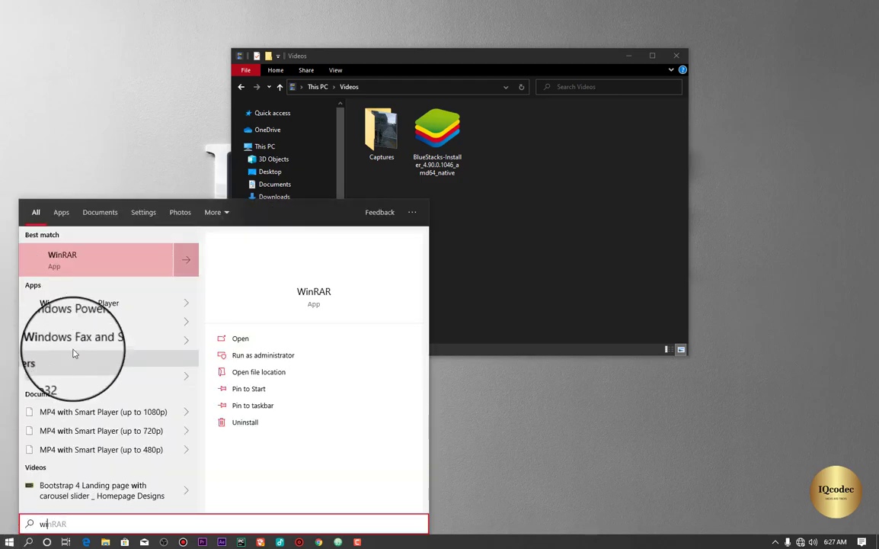
# - Open the BlueStacks installer from Videos as an archive with WinRAR
pyautogui.click(503, 257)
pyautogui.click(436, 141)
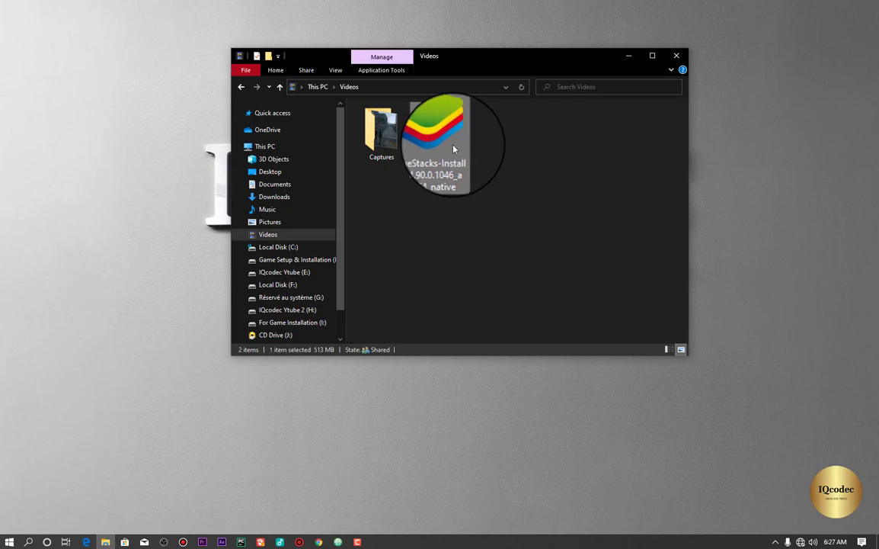
pyautogui.rightClick(444, 148)
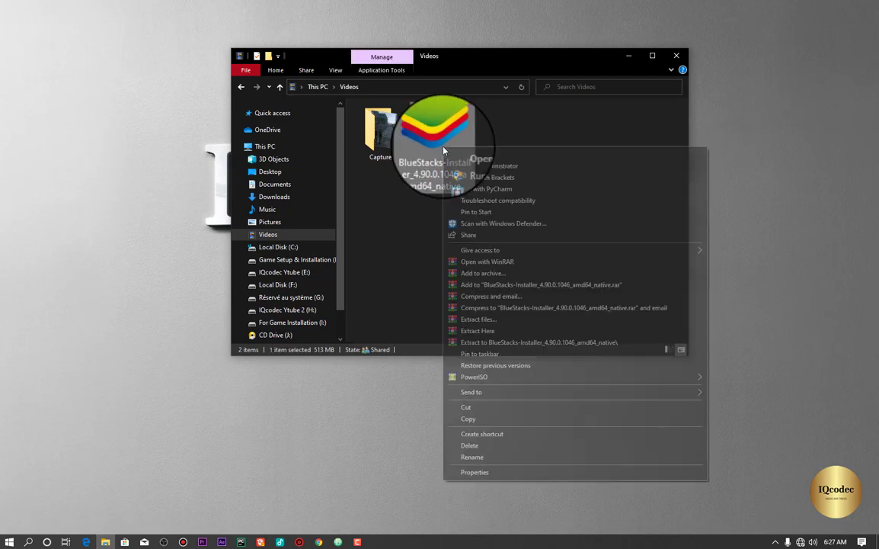
pyautogui.click(495, 261)
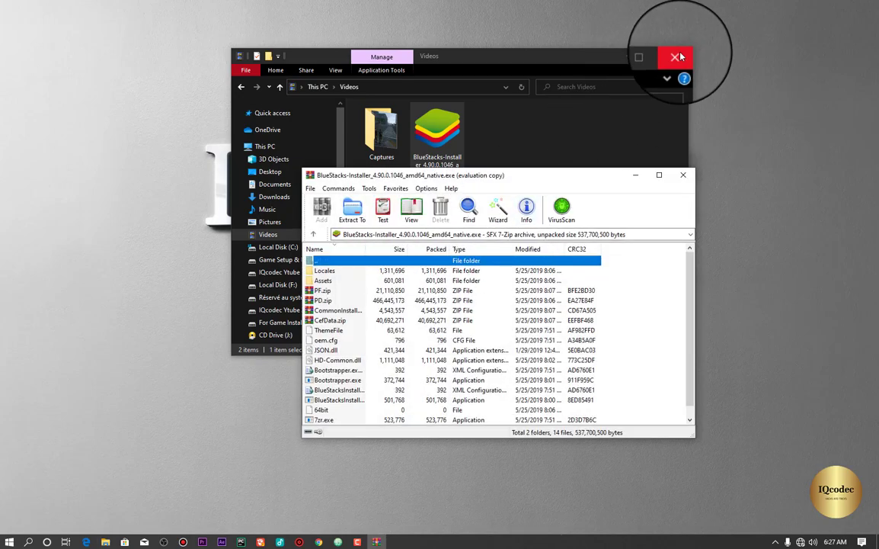
# - Close File Explorer, maximize the WinRAR window, and inspect PD.zip before closing it
pyautogui.click(675, 55)
pyautogui.click(657, 174)
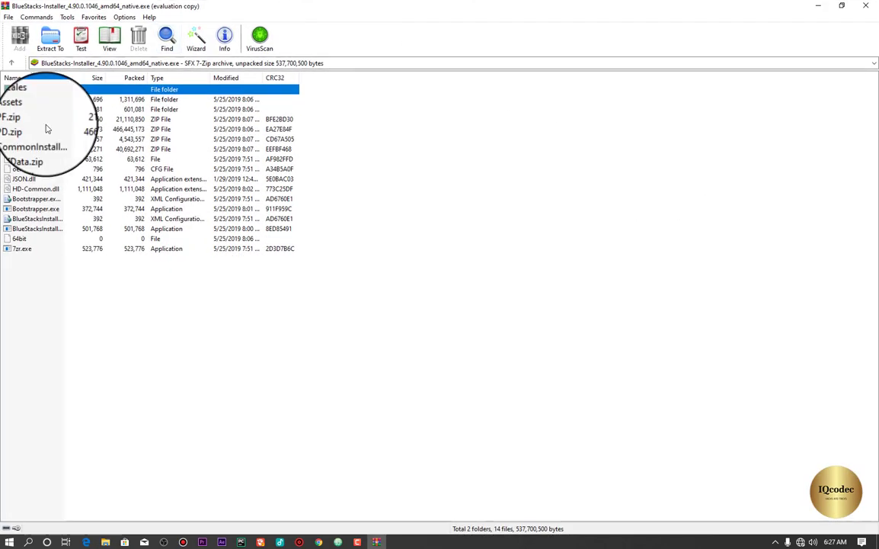
pyautogui.doubleClick(27, 129)
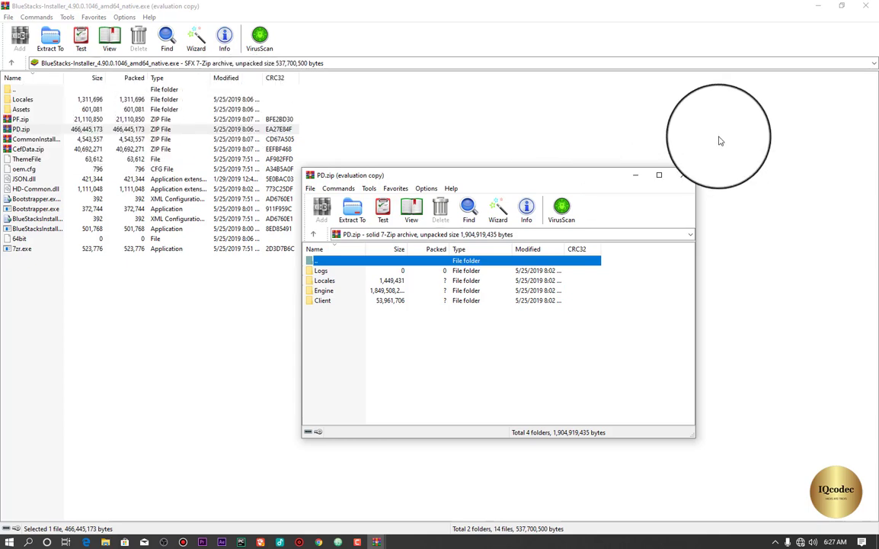
pyautogui.click(689, 177)
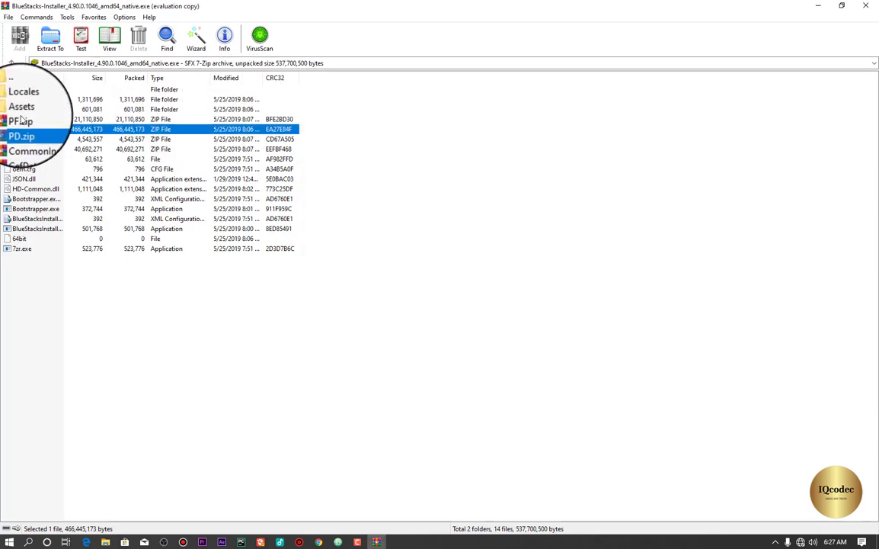
# - Open PF.zip and run BlueStacksUninstaller.exe from it
pyautogui.click(21, 119)
pyautogui.doubleClick(21, 119)
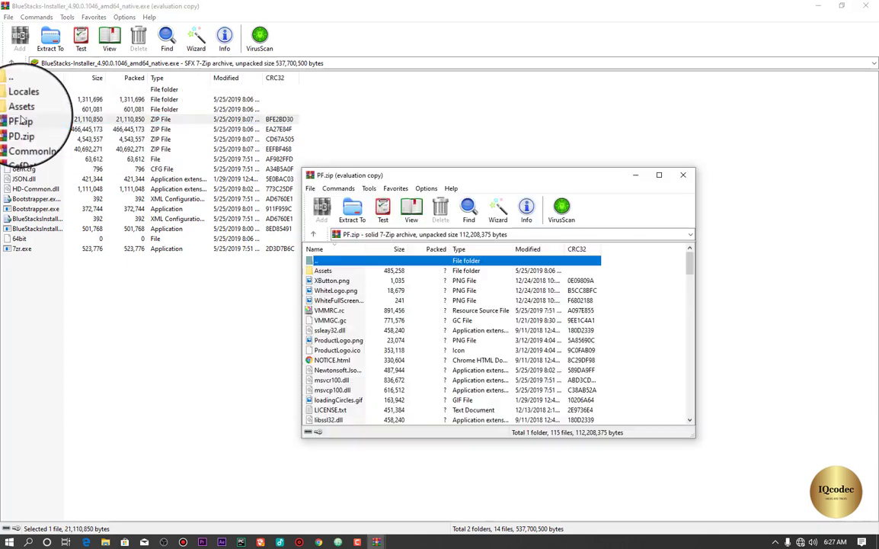
pyautogui.scroll(-5, 488, 358)
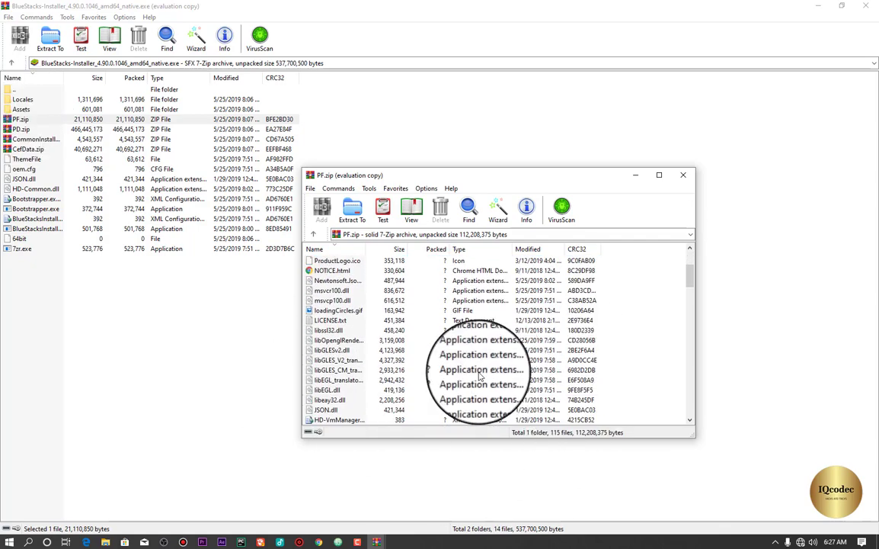
pyautogui.scroll(-10, 488, 356)
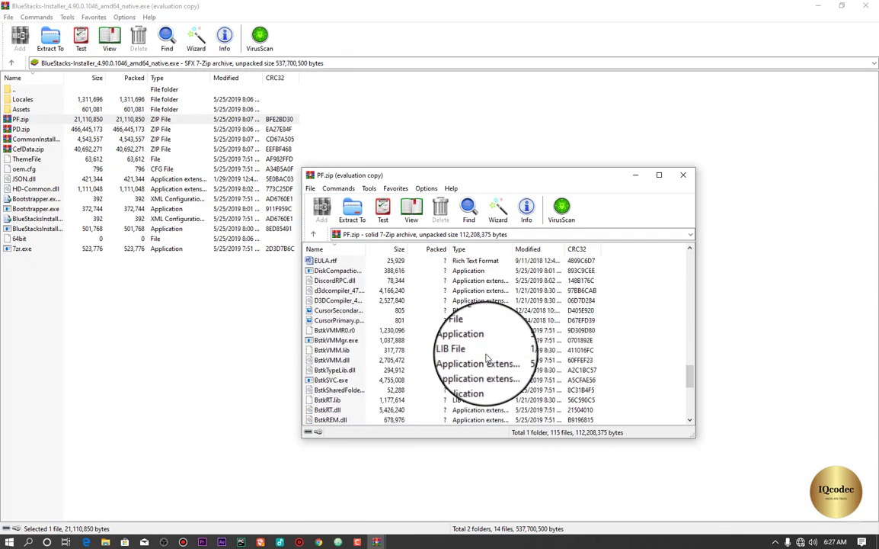
pyautogui.scroll(1, 458, 356)
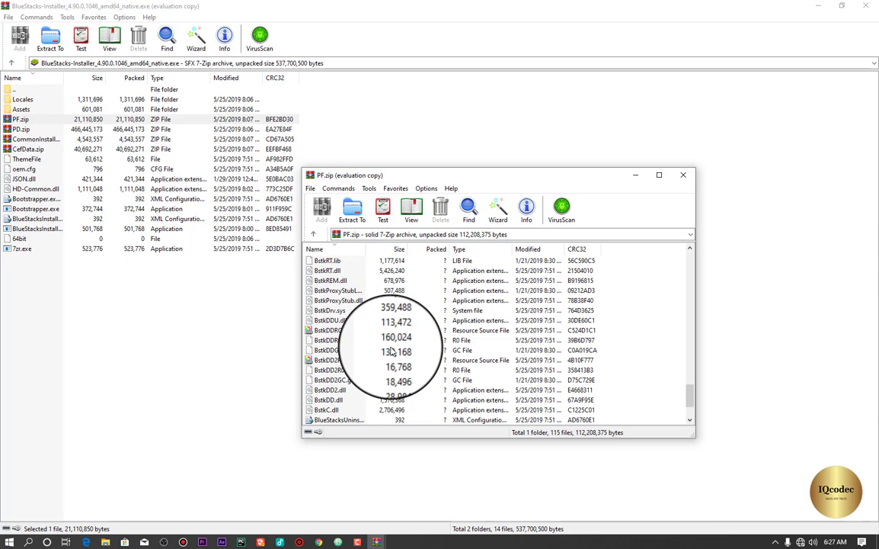
pyautogui.click(344, 400)
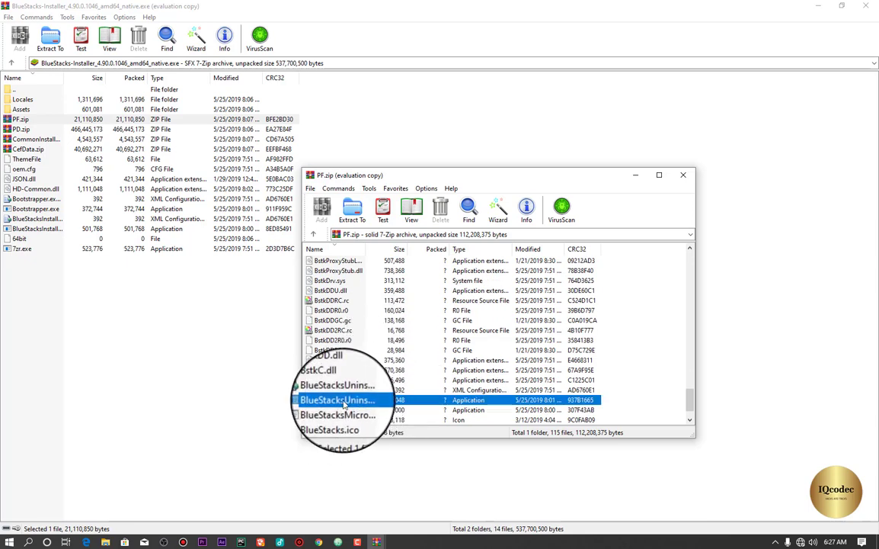
pyautogui.doubleClick(345, 400)
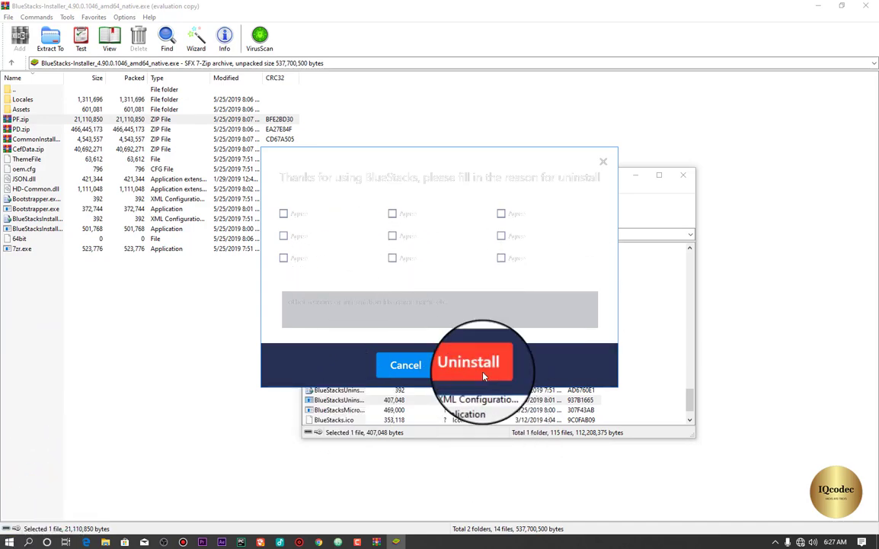
# - Close both WinRAR windows, confirm the uninstall, and finish once 'Uninstall Finished!' appears
pyautogui.click(874, 7)
pyautogui.moveTo(560, 178); pyautogui.dragTo(155, 360)
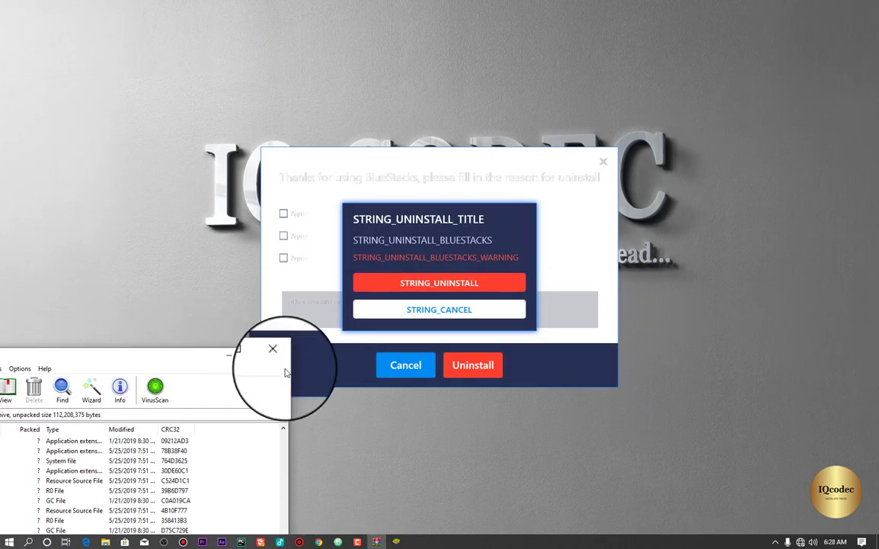
pyautogui.click(272, 348)
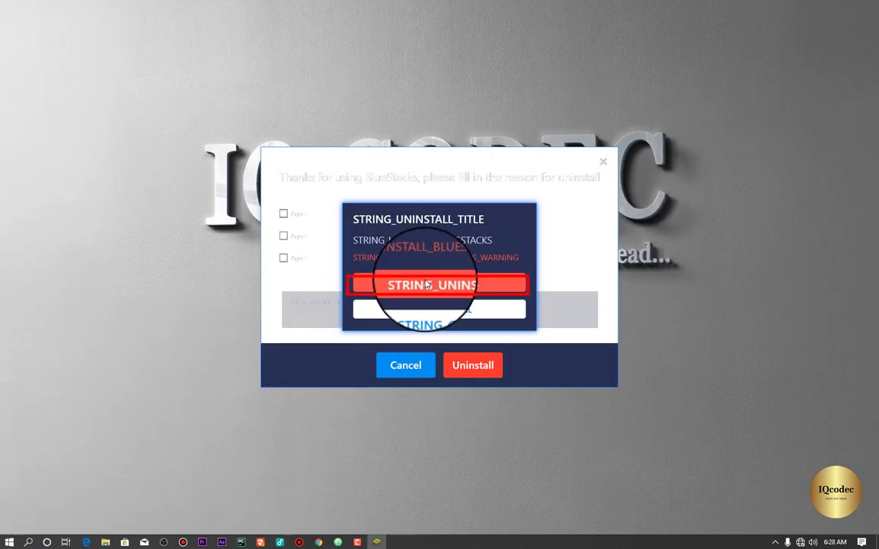
pyautogui.click(427, 285)
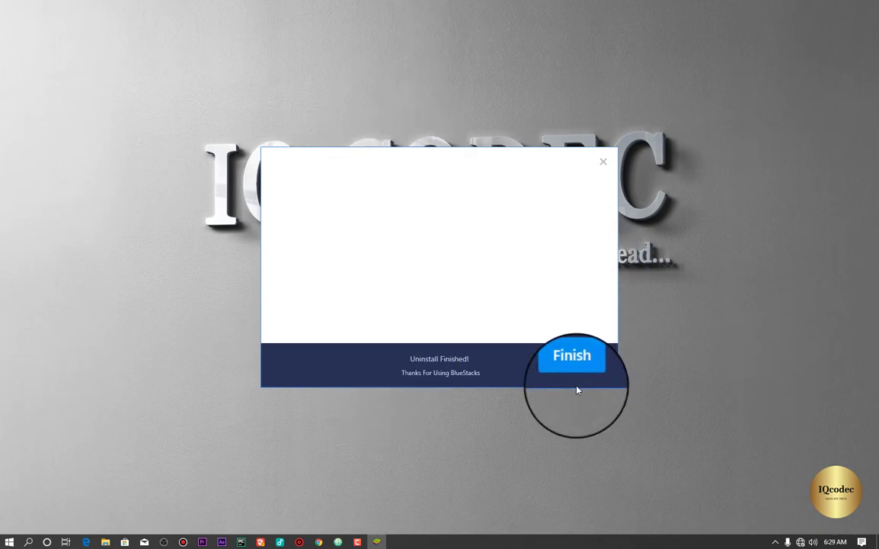
pyautogui.click(573, 360)
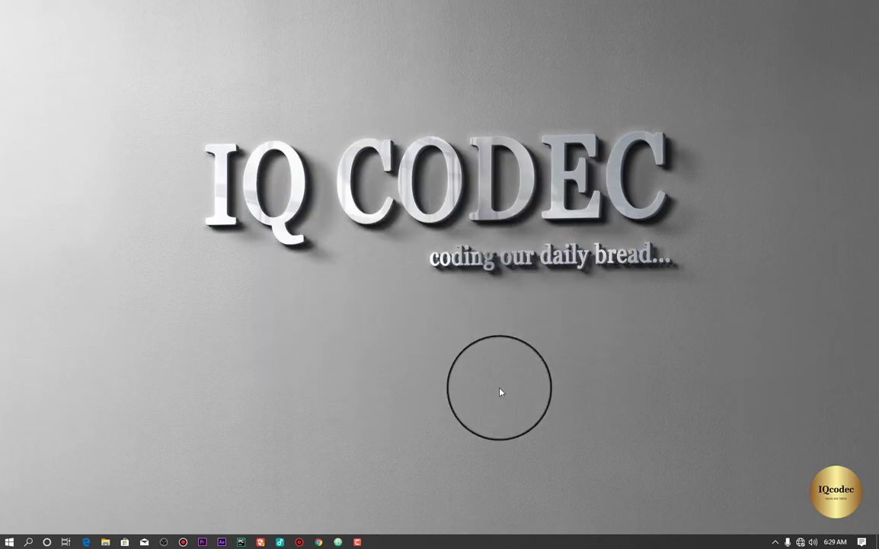
# - Relaunch the BlueStacks installer from the Videos folder with administrator rights
pyautogui.click(104, 543)
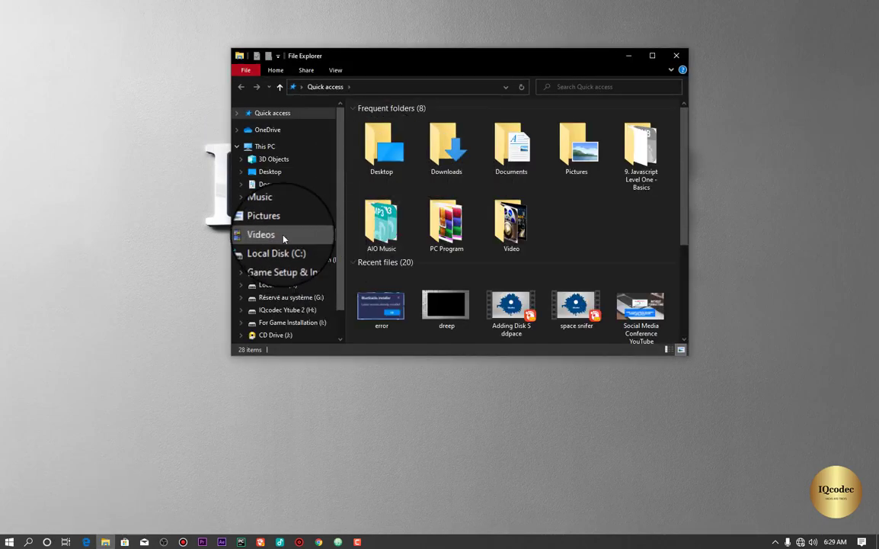
pyautogui.click(268, 234)
pyautogui.click(440, 167)
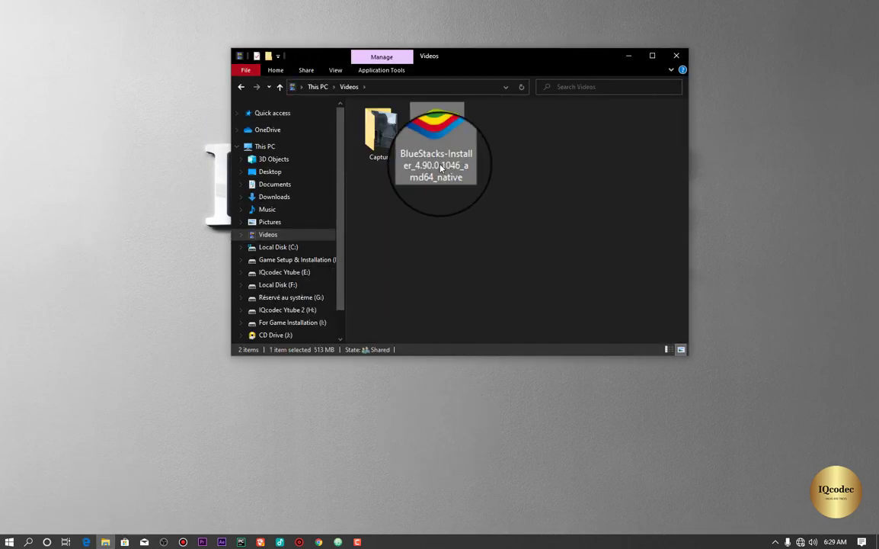
pyautogui.rightClick(440, 167)
pyautogui.click(487, 187)
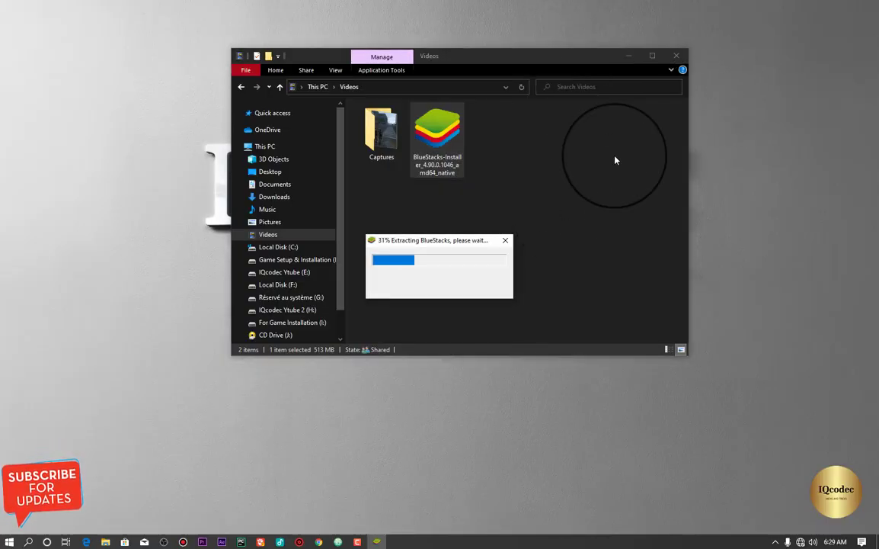
# - Close File Explorer and nudge the BlueStacks 4 installer window into place
pyautogui.click(675, 62)
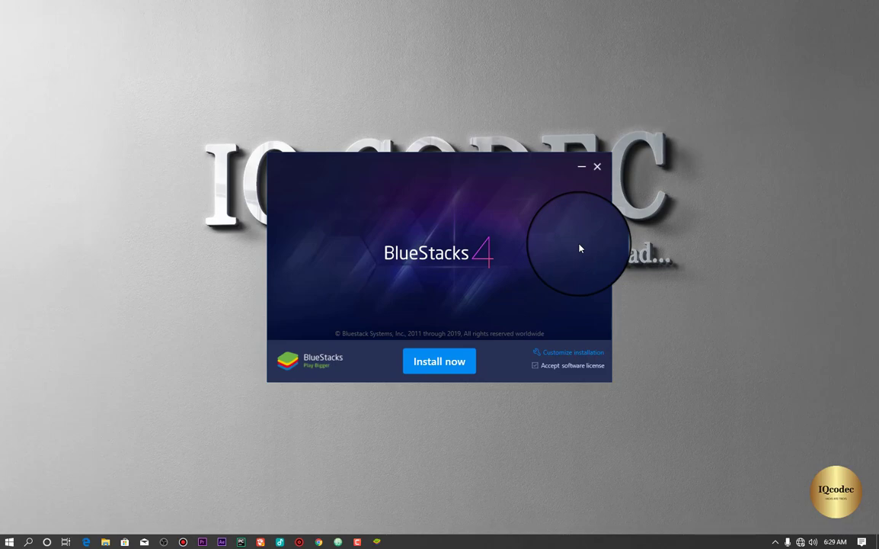
pyautogui.moveTo(375, 169); pyautogui.dragTo(393, 151)
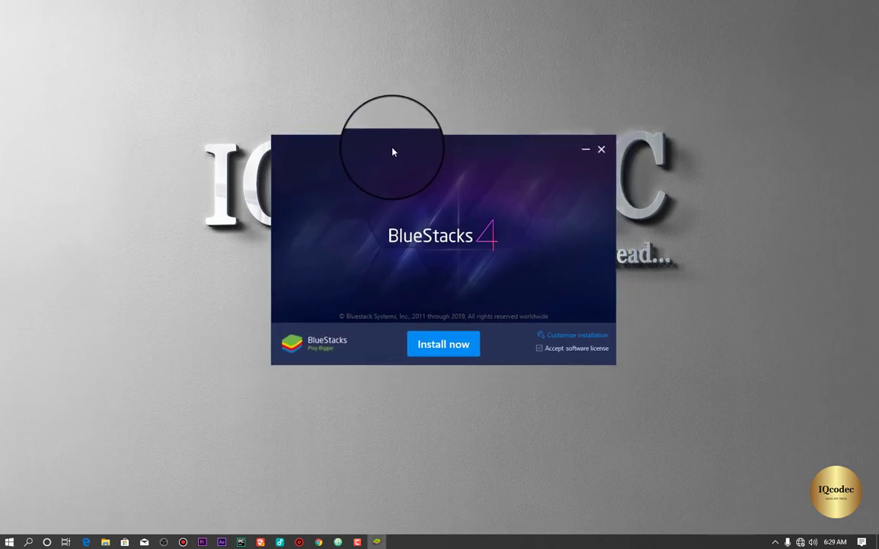